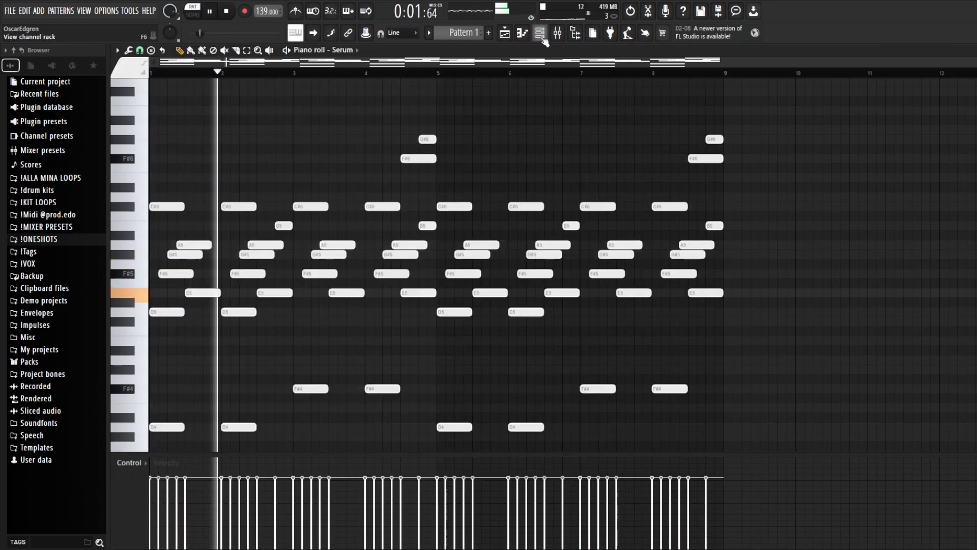
# Add HalfTime to the Serum channel's mixer track (Insert 1) with a 1 Bar loop, 2x mode and a 161 Hz low band split.
pyautogui.click(540, 32)
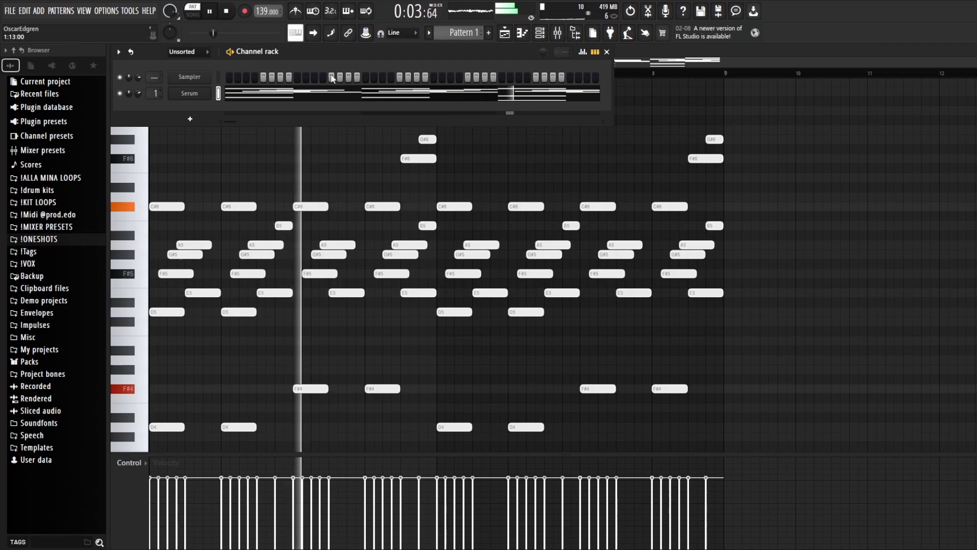
pyautogui.moveTo(347, 54); pyautogui.dragTo(564, 94)
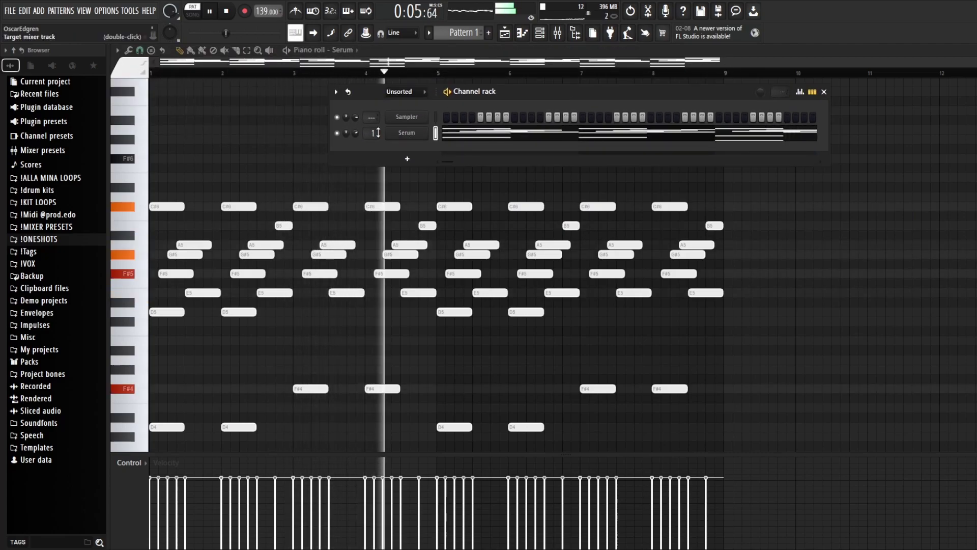
pyautogui.press('F9')
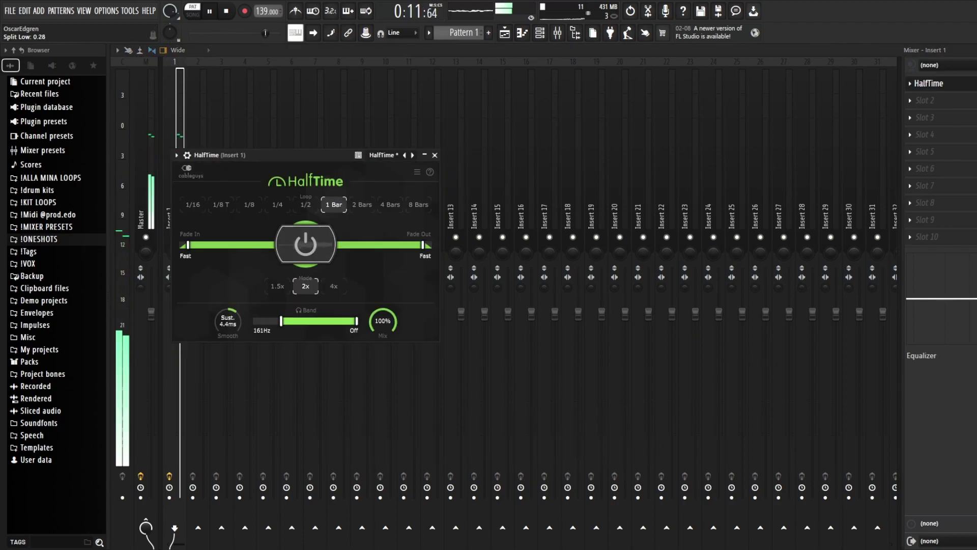
pyautogui.click(436, 156)
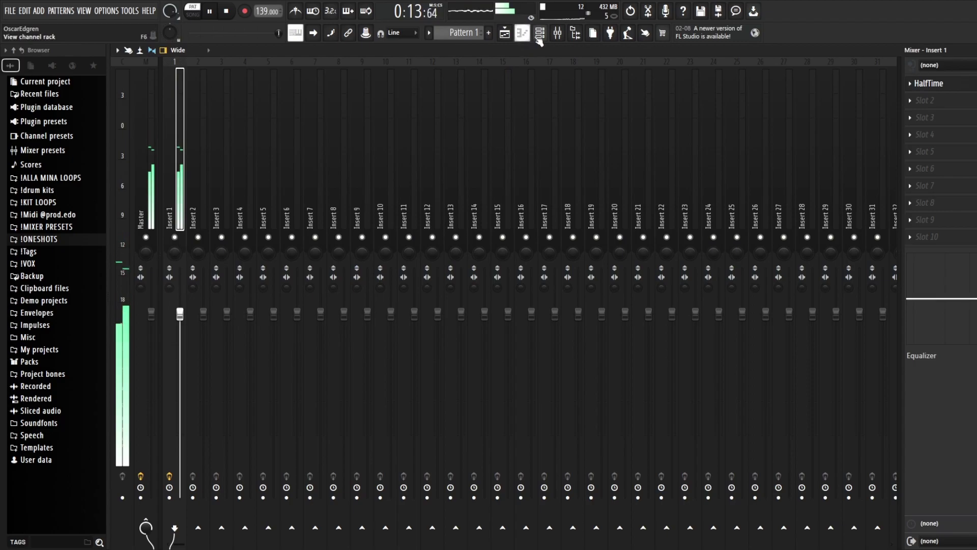
pyautogui.press('F6')
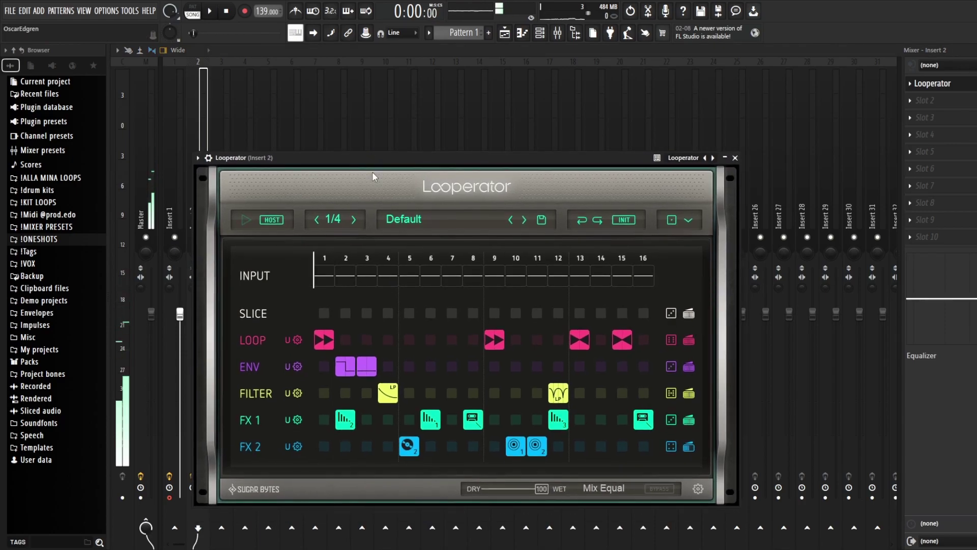
# Load the user preset edo - revrev in Looperator on Insert 2 and close the plugin.
pyautogui.click(412, 219)
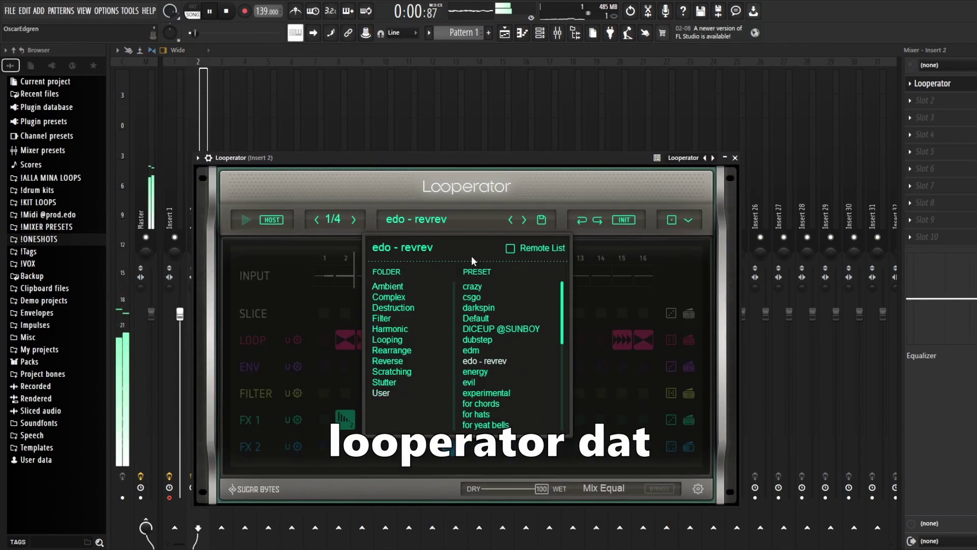
pyautogui.click(434, 223)
pyautogui.moveTo(486, 162); pyautogui.dragTo(484, 143)
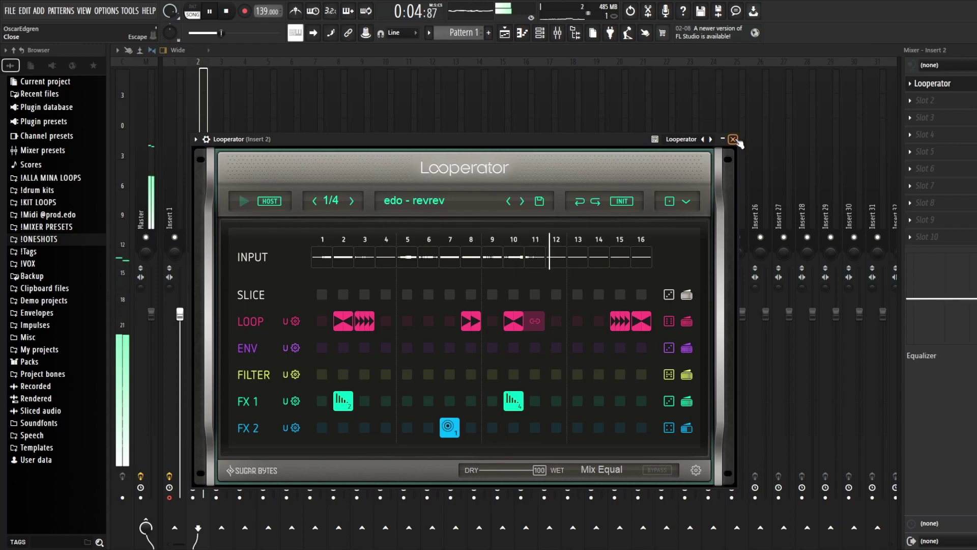
pyautogui.click(733, 138)
# Draw the opening A5 and D6 lead notes in the first bar of Serum #2's piano roll.
pyautogui.click(541, 33)
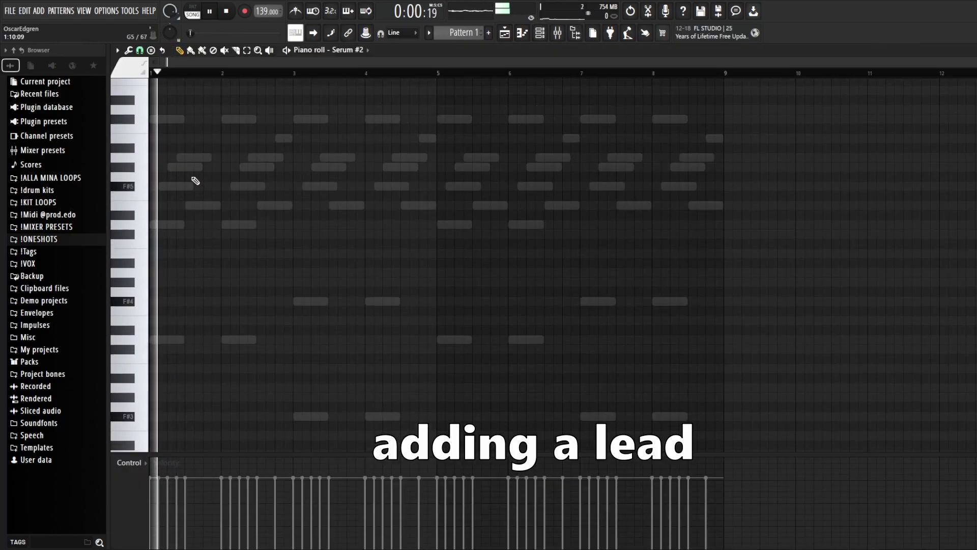
pyautogui.click(351, 157)
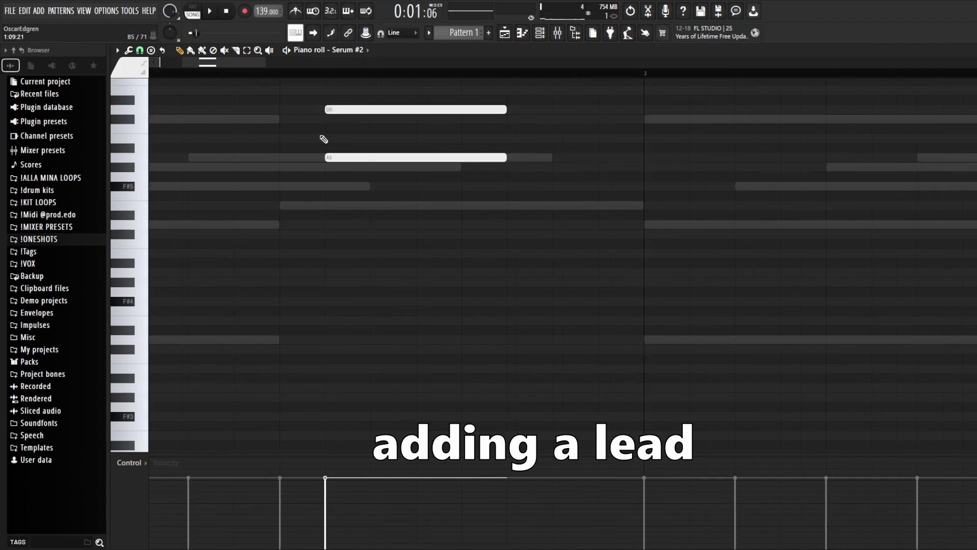
pyautogui.keyDown('ctrl'); pyautogui.scroll(3, 324, 139); pyautogui.keyUp('ctrl')
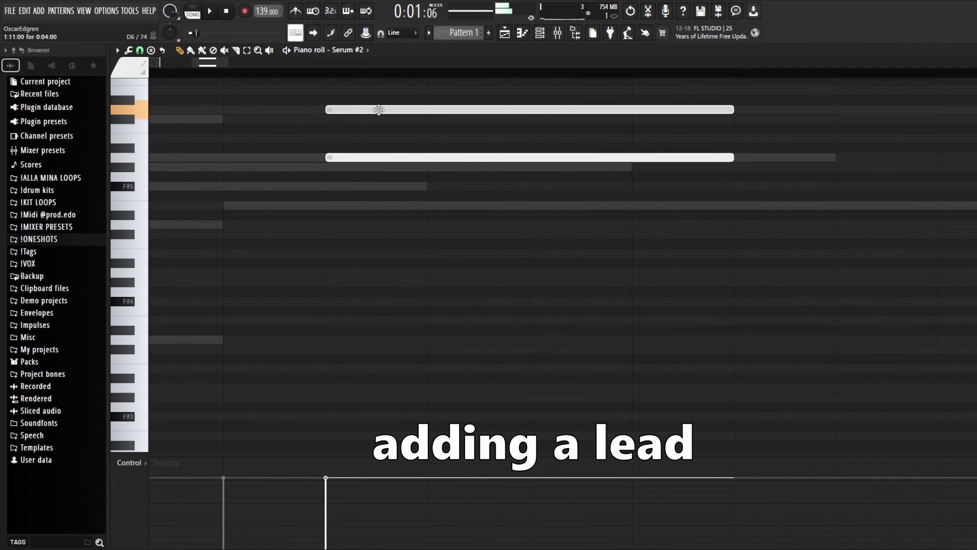
pyautogui.click(333, 110)
pyautogui.moveTo(331, 108); pyautogui.dragTo(328, 105)
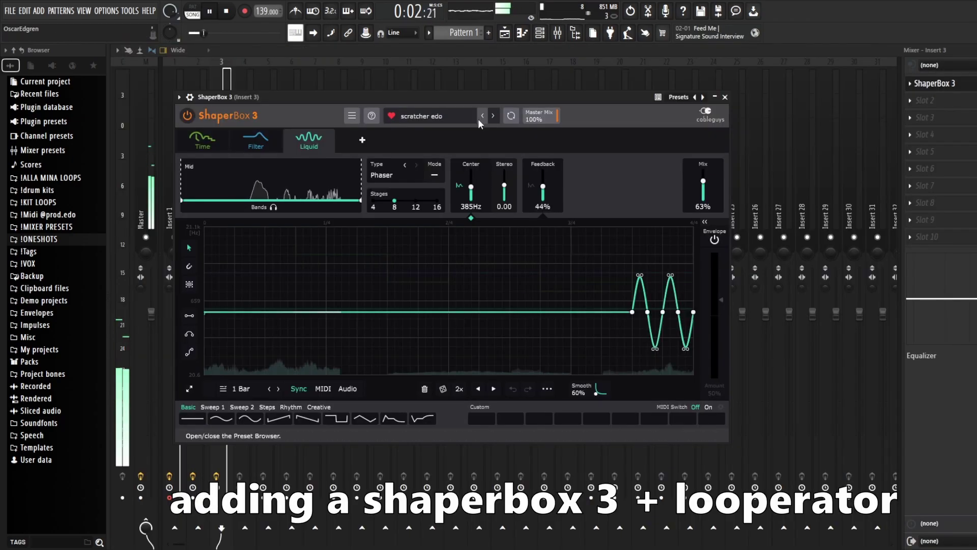
# Switch ShaperBox 3 on Insert 3 to the next preset and set the track's volume to about 3 dB.
pyautogui.click(493, 116)
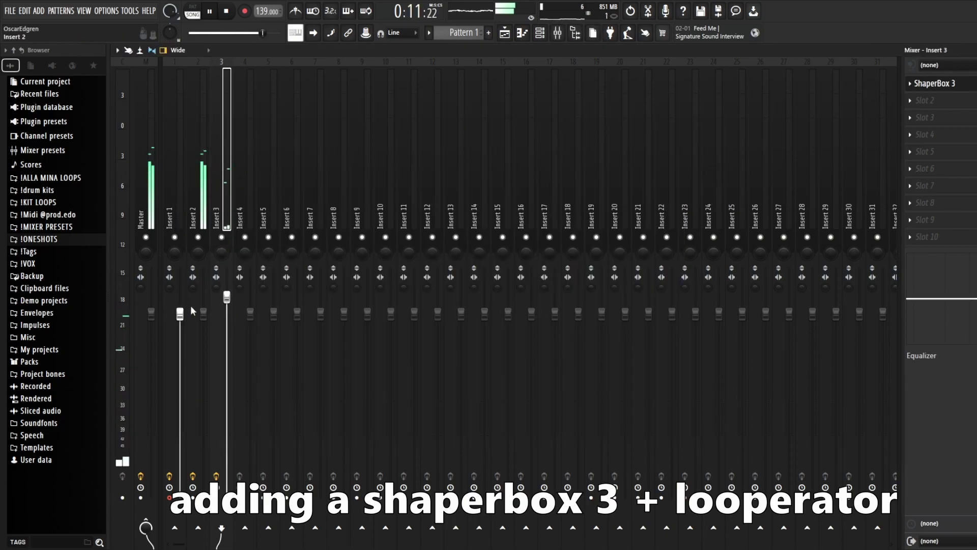
pyautogui.moveTo(227, 297); pyautogui.dragTo(228, 291)
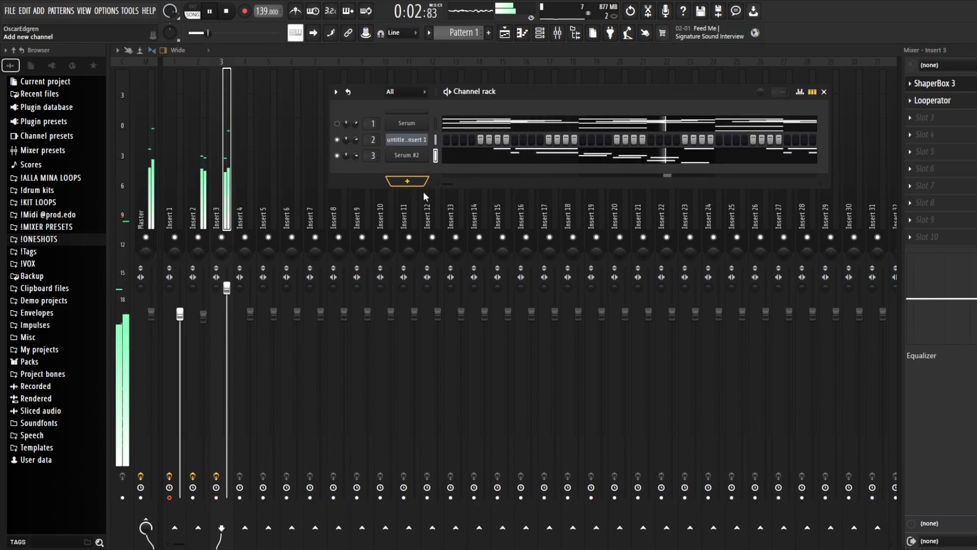
pyautogui.press('F6')
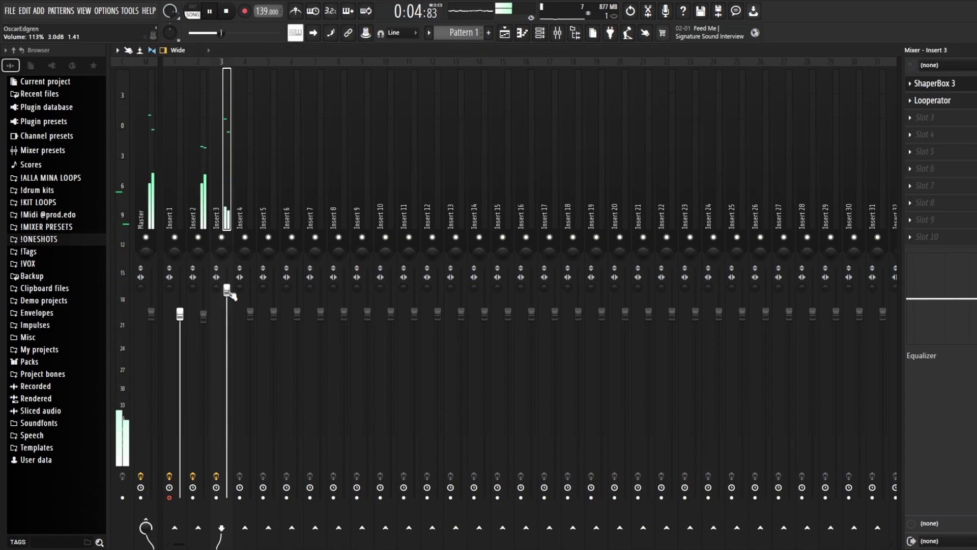
# Add a ZENOLOGY channel playing the main chords and lower Insert 4's volume to about -3.9 dB.
pyautogui.click(543, 35)
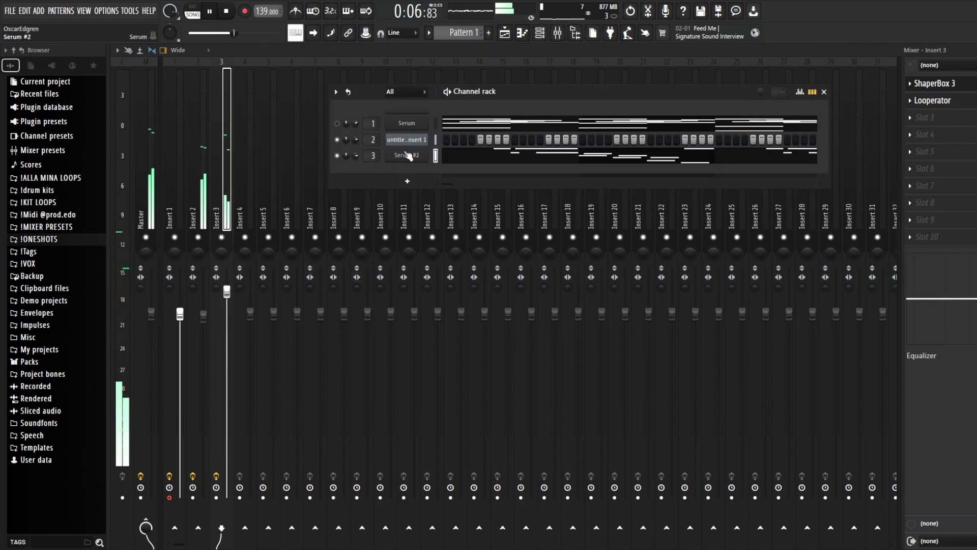
pyautogui.click(424, 192)
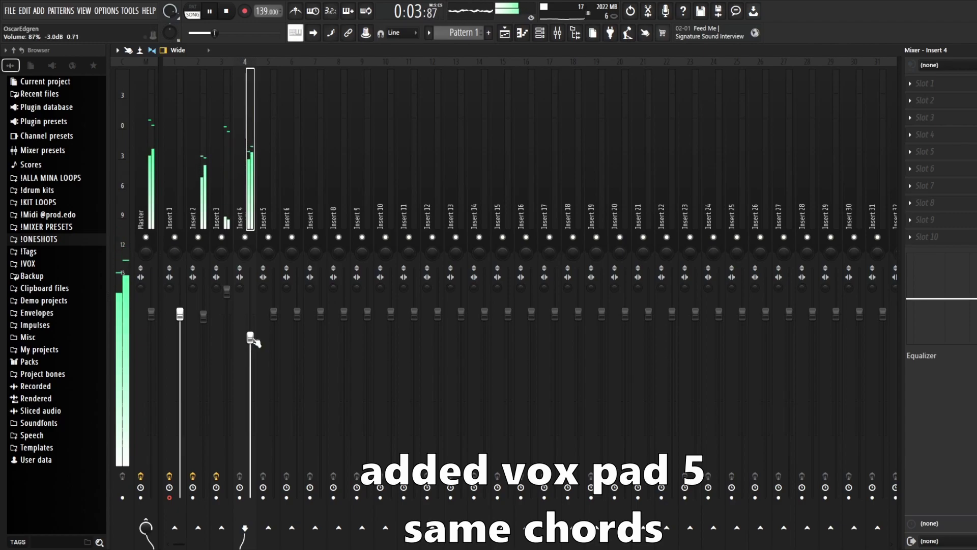
pyautogui.press('space')
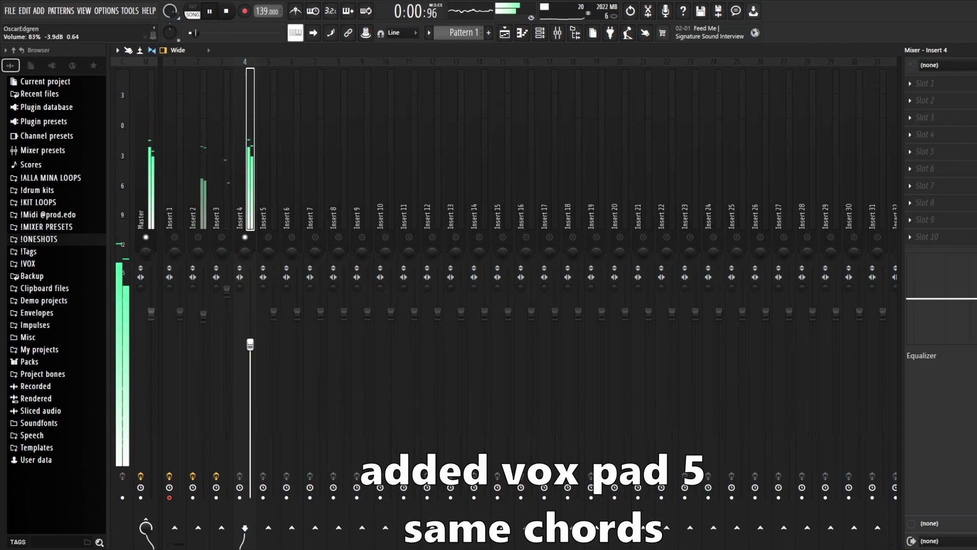
# Add Portal to the ZENOLOGY channel's mixer track (Insert 4) and choose the PHRASE preset.
pyautogui.click(541, 37)
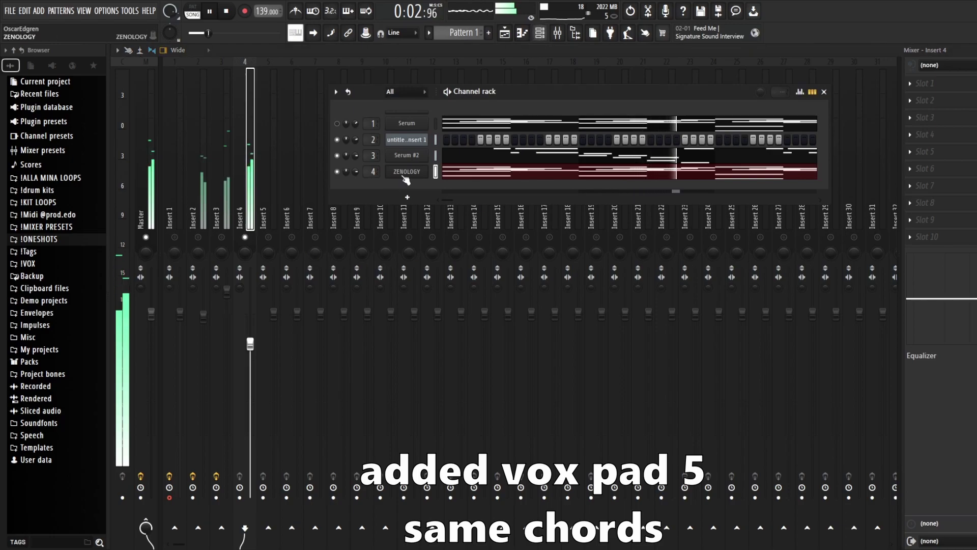
pyautogui.click(413, 174)
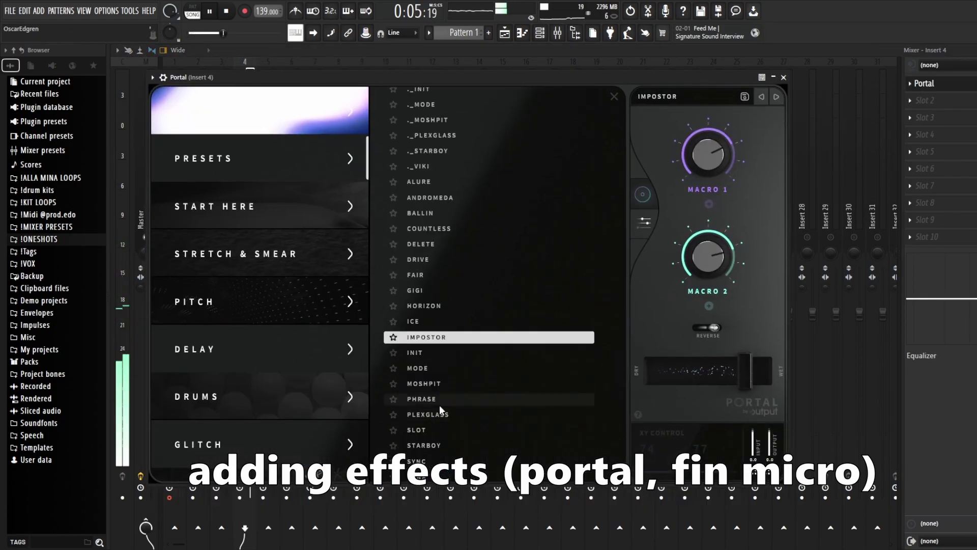
pyautogui.click(440, 401)
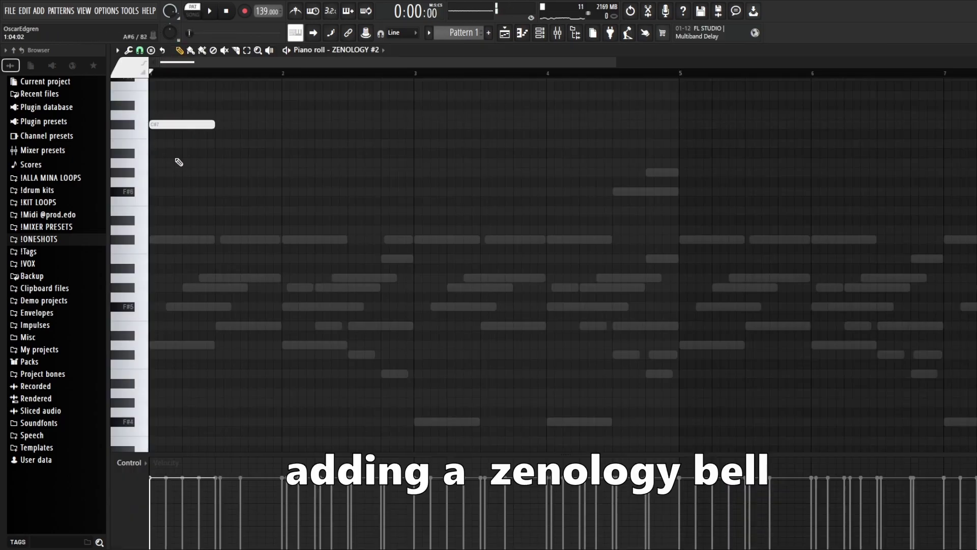
# Play back the ZENOLOGY #2 bell and load the ShaperBox 3 preset cool beat but SB3 edo 2 on Insert 6.
pyautogui.press('space')
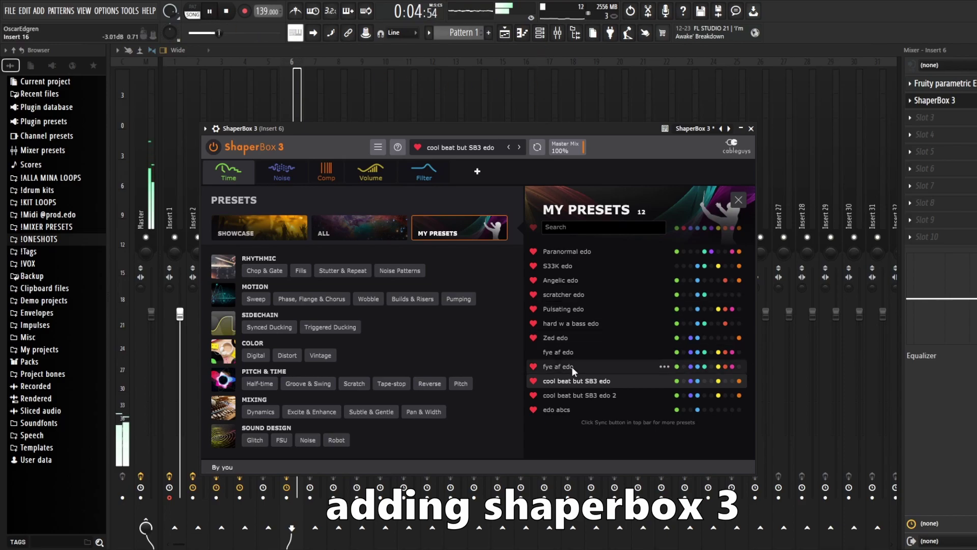
pyautogui.click(576, 393)
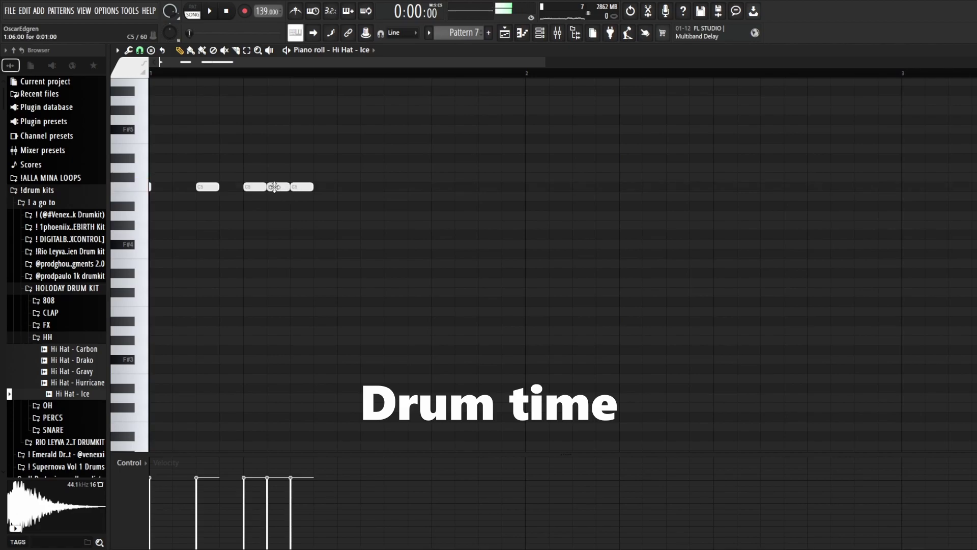
# Build a four-bar Hi Hat - Ice pattern from C5 hits, with lower F#4 accents at the ends of bars 2 and 4.
pyautogui.press('space')
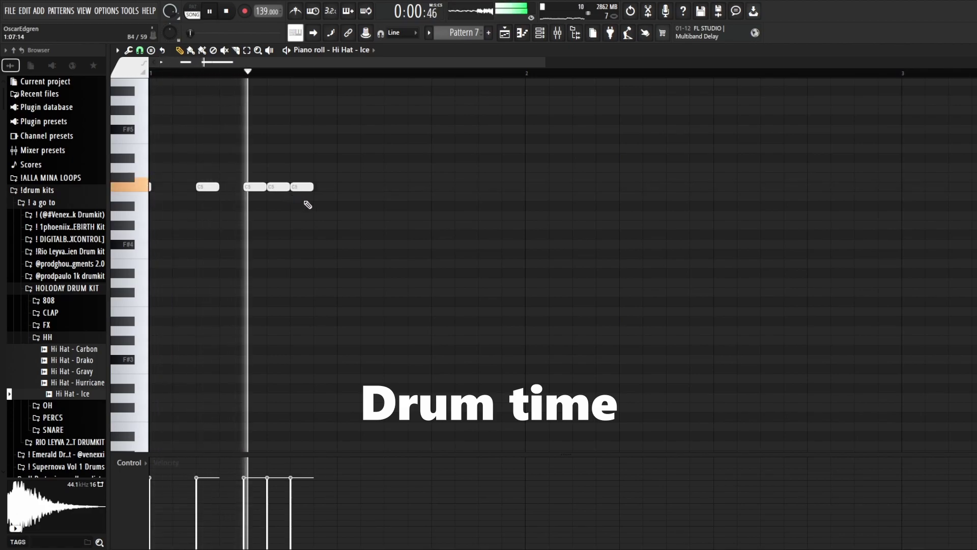
pyautogui.click(349, 188)
pyautogui.click(396, 187)
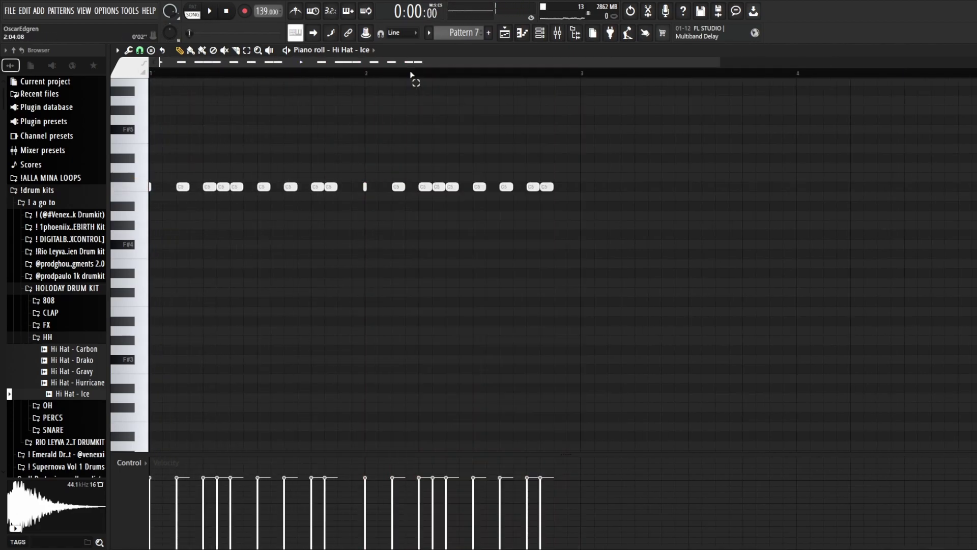
pyautogui.click(556, 244)
pyautogui.click(592, 245)
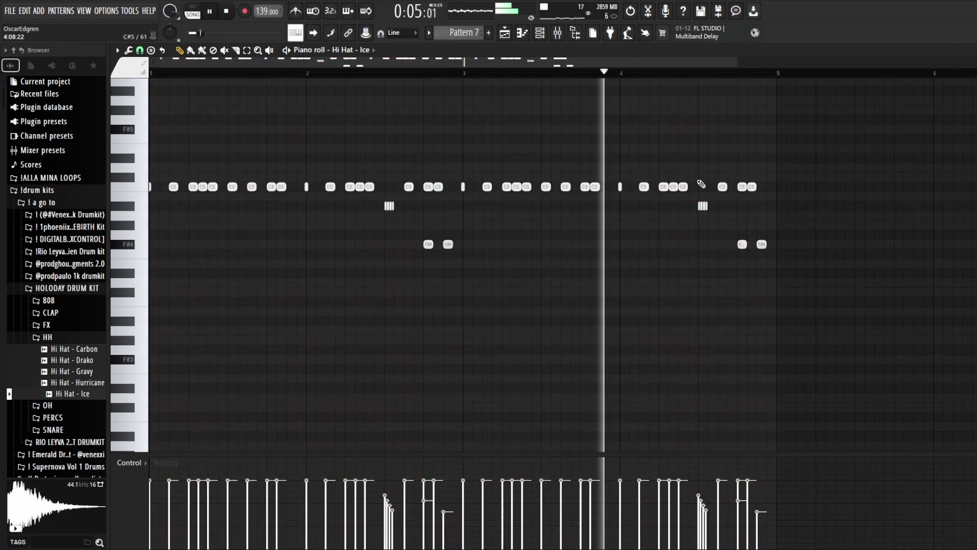
pyautogui.press('space')
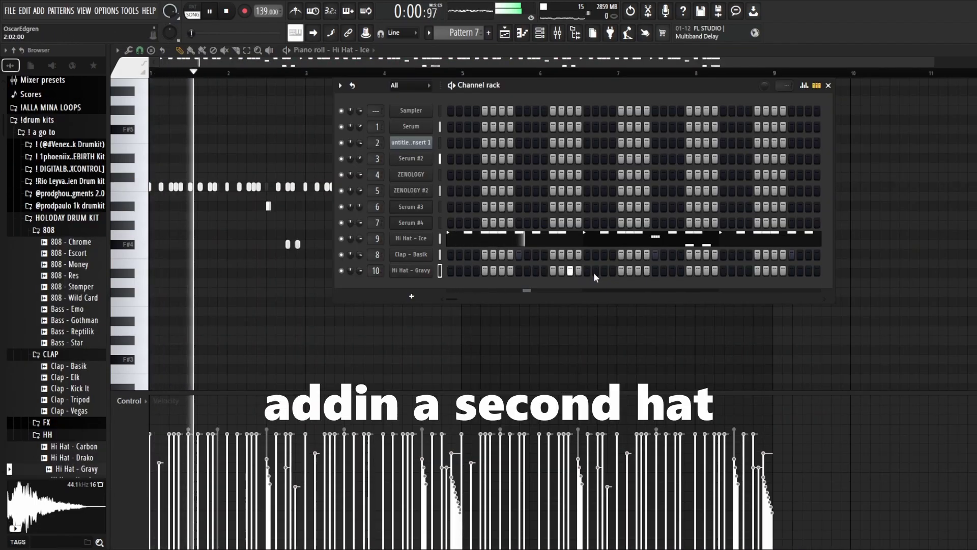
# Add a Hi Hat - Gravy hit on step 23, repeat its pattern over eight bars, and preview the Snare - Flawless sample.
pyautogui.press('space')
pyautogui.press('space')
pyautogui.rightClick(621, 273)
pyautogui.click(638, 270)
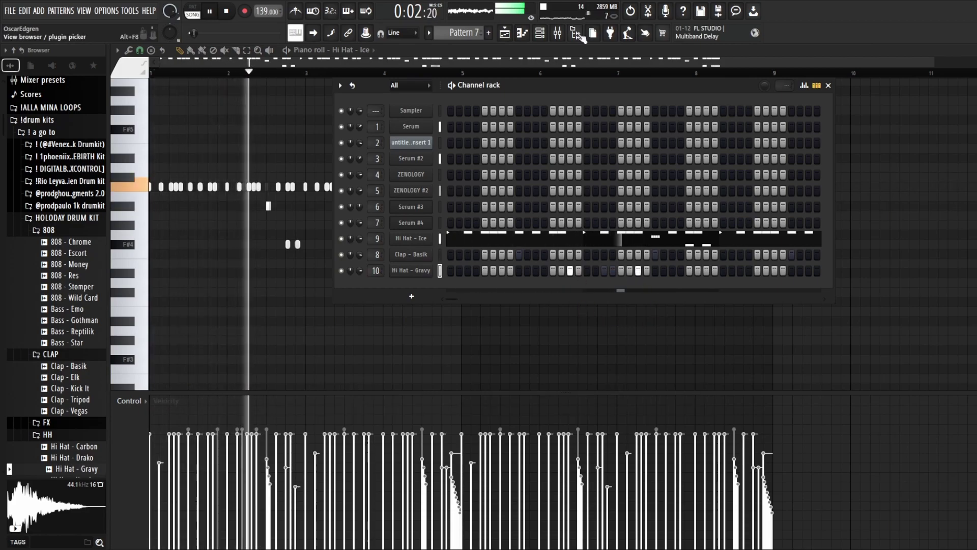
pyautogui.click(523, 33)
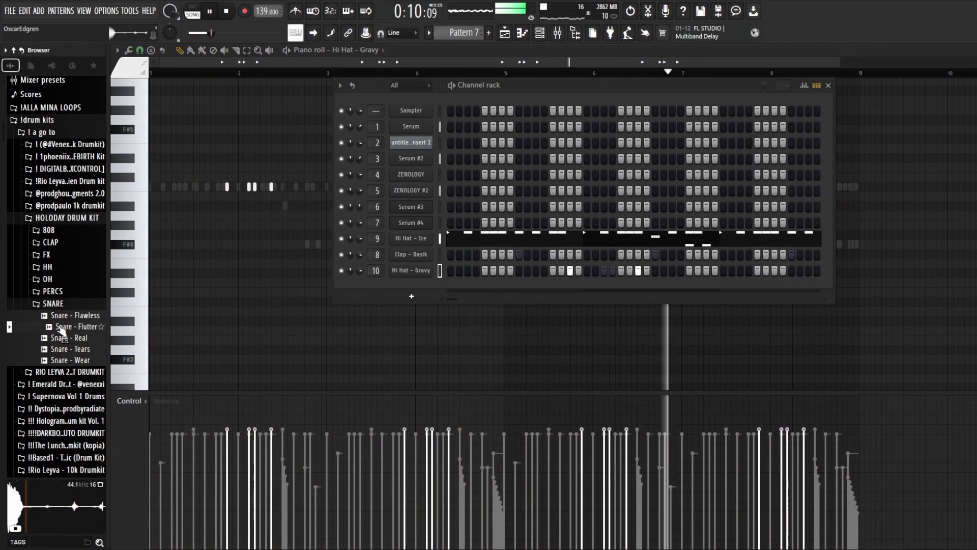
pyautogui.click(64, 314)
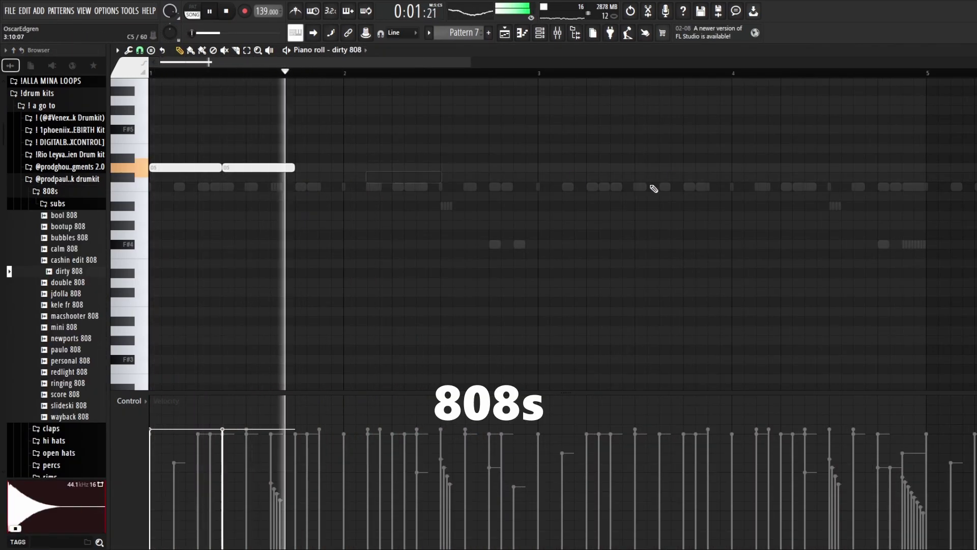
# Extend the dirty 808 bass line with a D5 note in bar 2 and an F#5 note at the start of bar 3.
pyautogui.click(412, 168)
pyautogui.click(468, 149)
pyautogui.press('space')
pyautogui.press('space')
pyautogui.rightClick(509, 149)
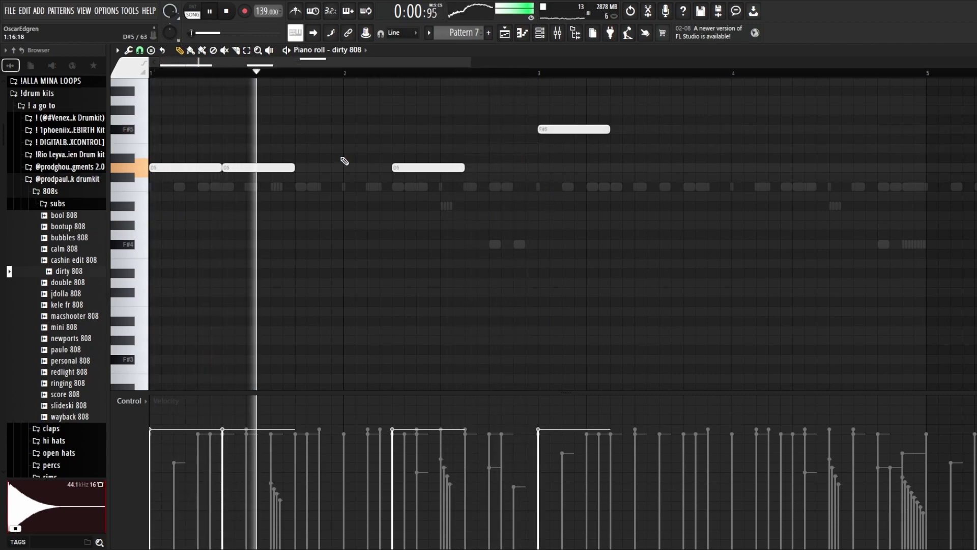
pyautogui.scroll(3, 399, 234)
pyautogui.moveTo(464, 228); pyautogui.dragTo(459, 229)
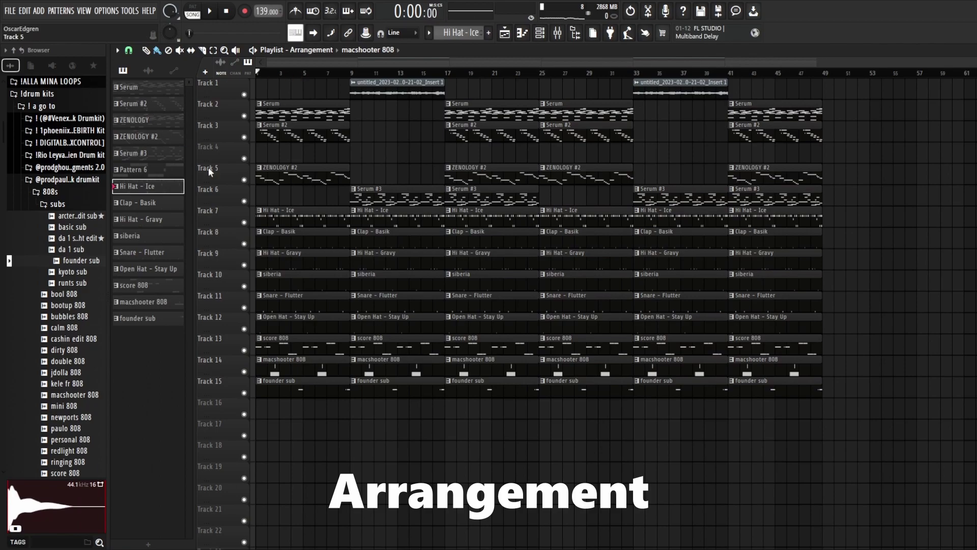
# Try removing the drum and 808 clips on tracks 7 to 15 from the first eight bars of the arrangement.
pyautogui.moveTo(211, 172); pyautogui.dragTo(286, 224)
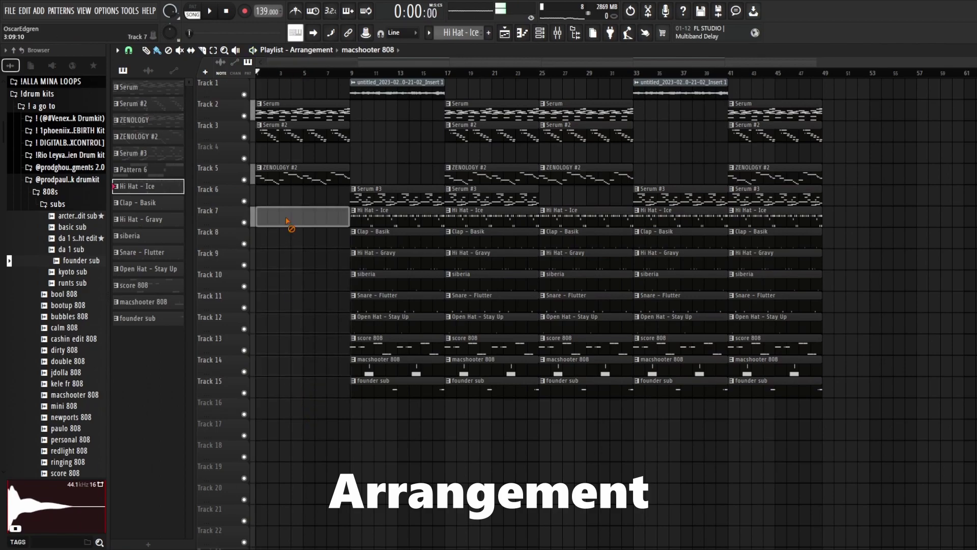
pyautogui.click(367, 160)
pyautogui.rightClick(367, 160)
pyautogui.scroll(3, 274, 224)
# Cut the first four bars off the opening drum and 808 clips on tracks 7 to 15 so they start at bar 5.
pyautogui.moveTo(449, 389); pyautogui.dragTo(266, 219)
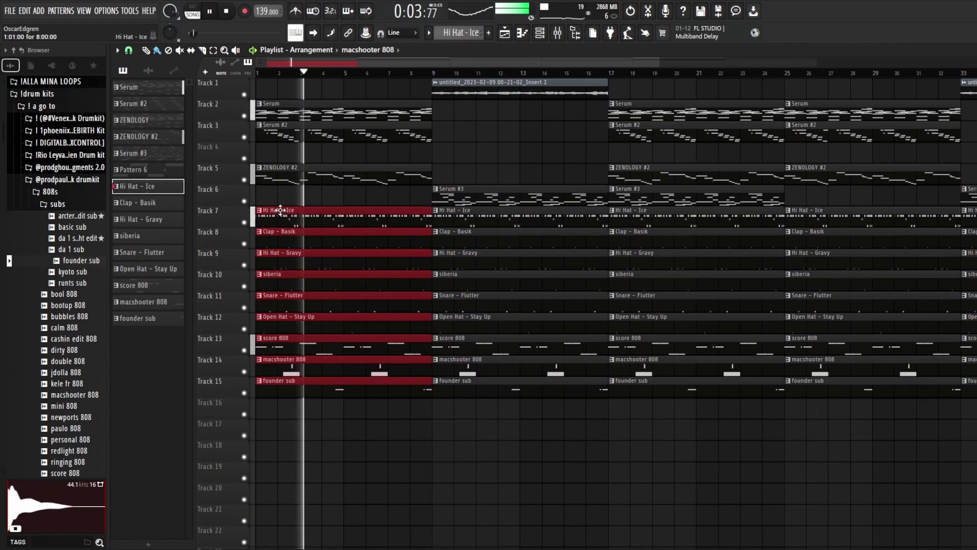
pyautogui.scroll(4, 277, 391)
pyautogui.moveTo(281, 394); pyautogui.dragTo(280, 429)
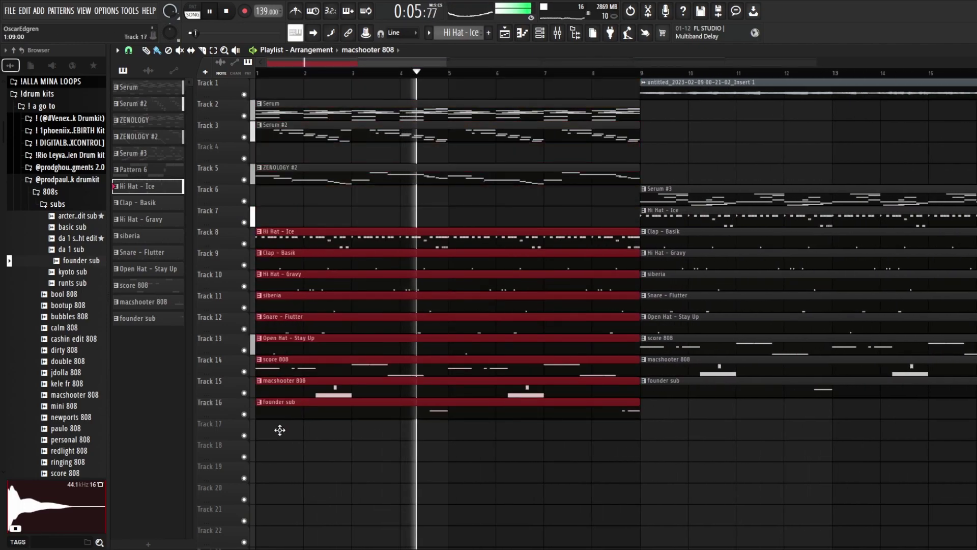
pyautogui.moveTo(368, 234); pyautogui.dragTo(365, 212)
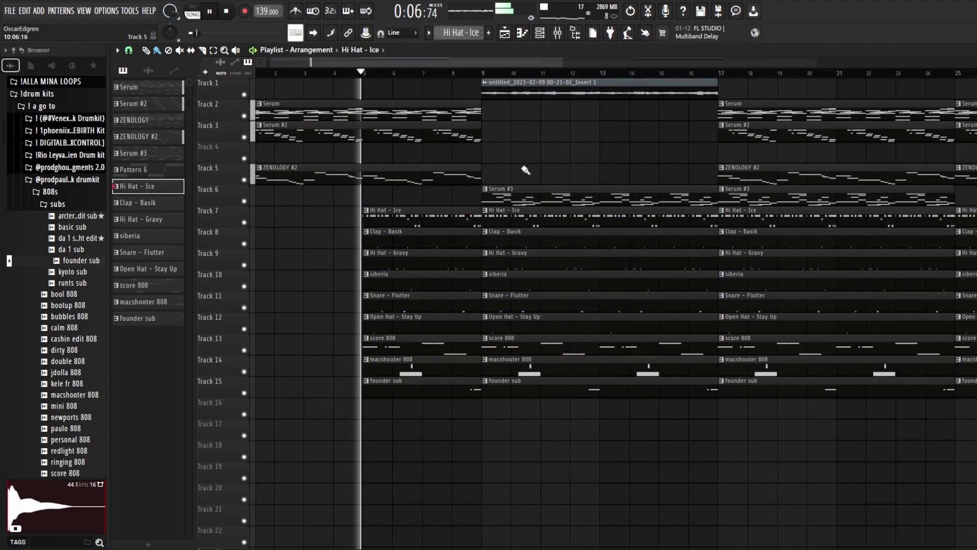